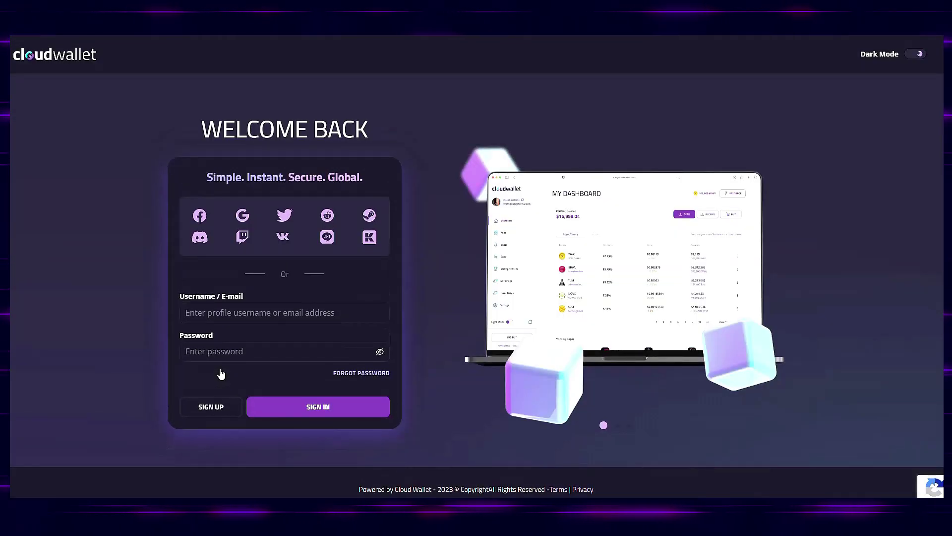
Step: Register a new account with the account e-mail address and a matching password and confirmation
{"action": "left_click", "coordinate": [210, 409]}
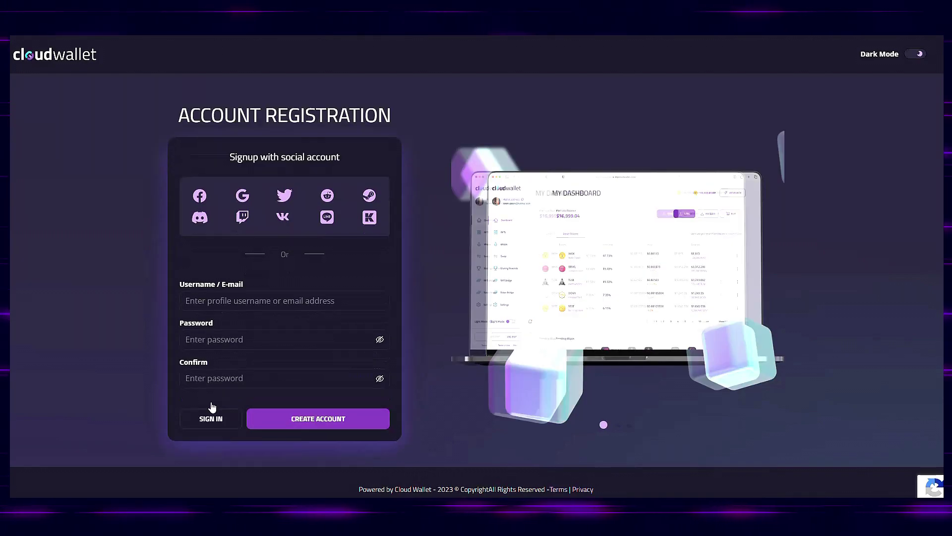
{"action": "left_click", "coordinate": [219, 302]}
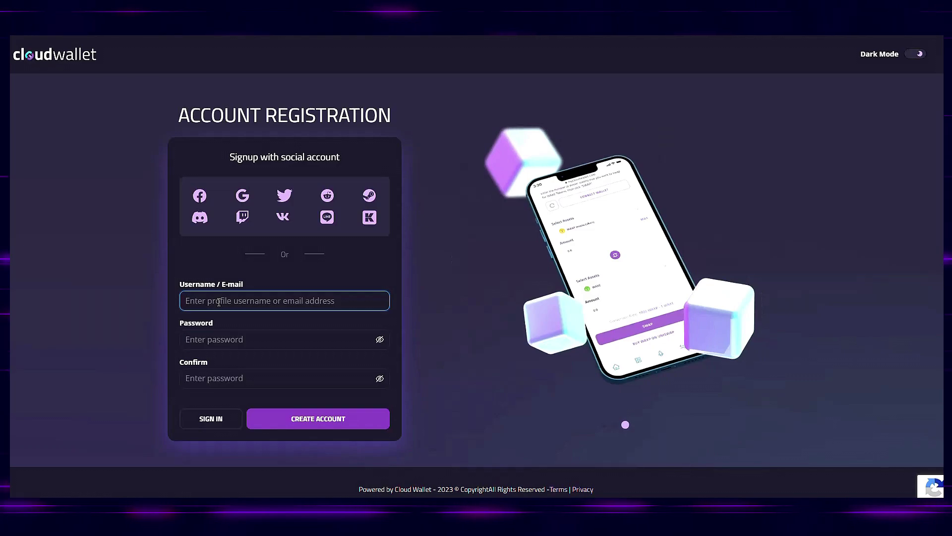
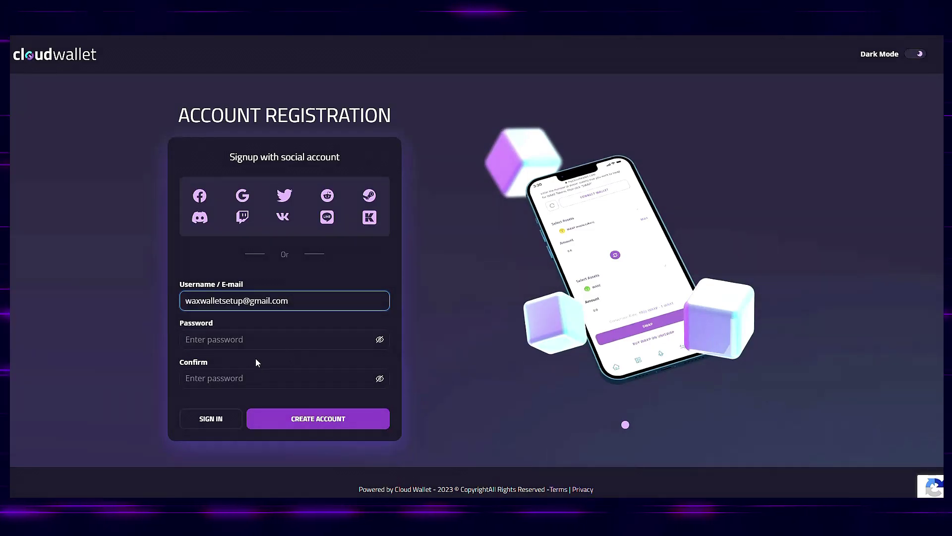
{"action": "left_click", "coordinate": [248, 341]}
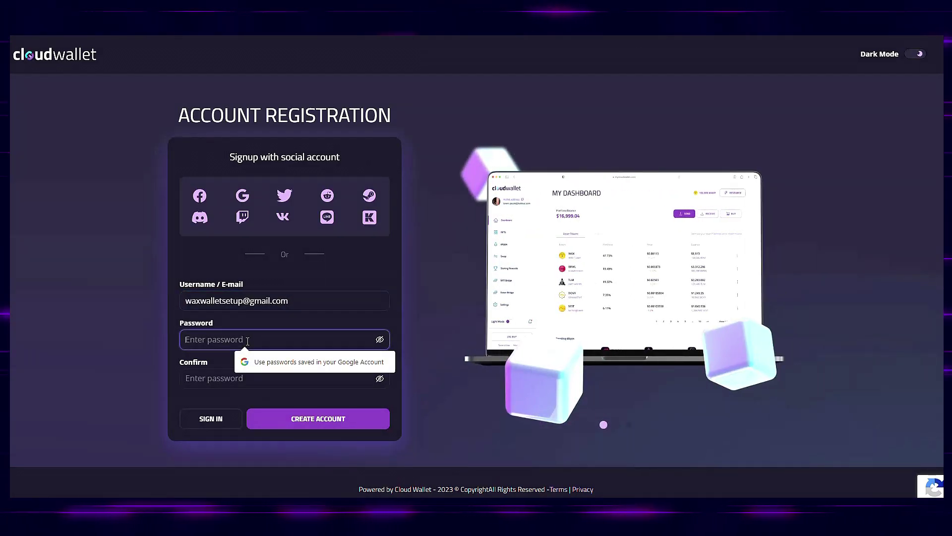
{"action": "type", "text": "********"}
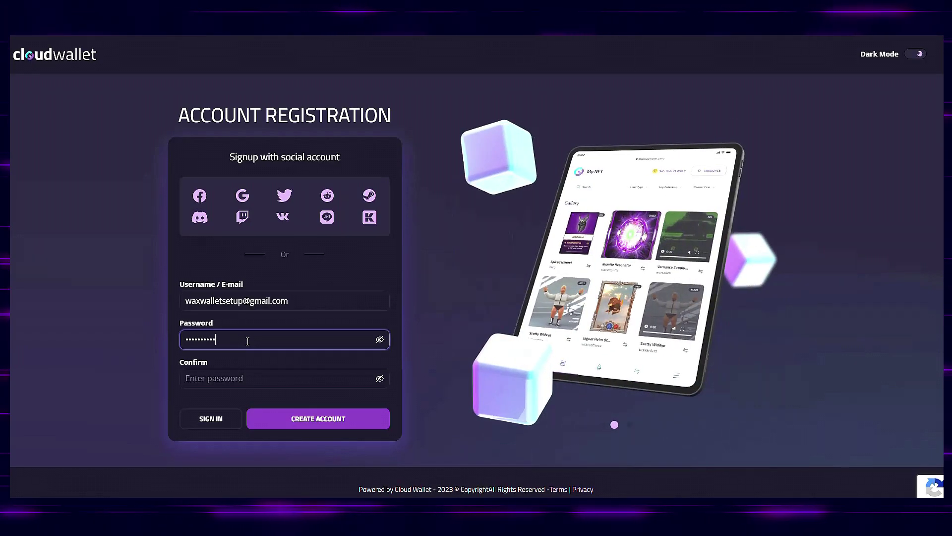
{"action": "left_click", "coordinate": [216, 379]}
{"action": "type", "text": "**********"}
{"action": "left_click", "coordinate": [337, 421]}
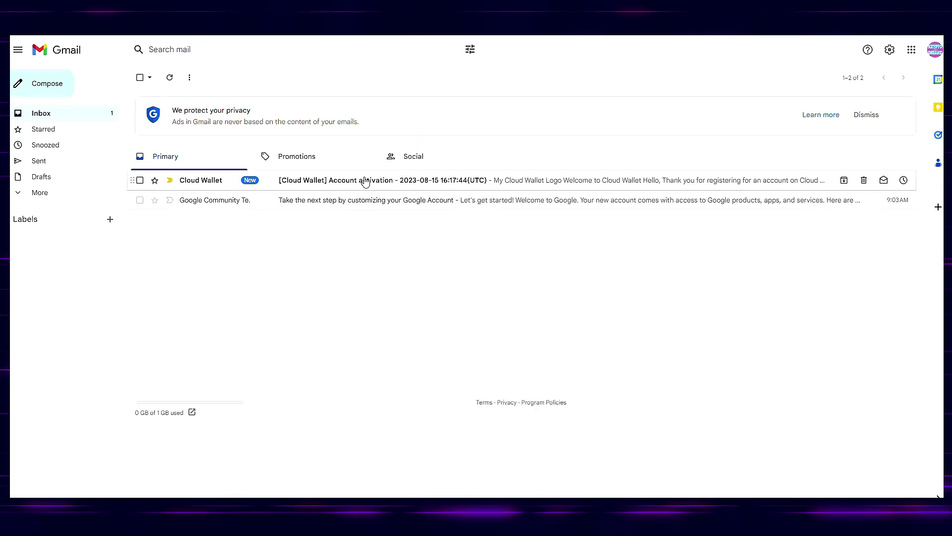
Step: Open the Cloud Wallet Account activation email and activate the account from it
{"action": "left_click", "coordinate": [380, 185]}
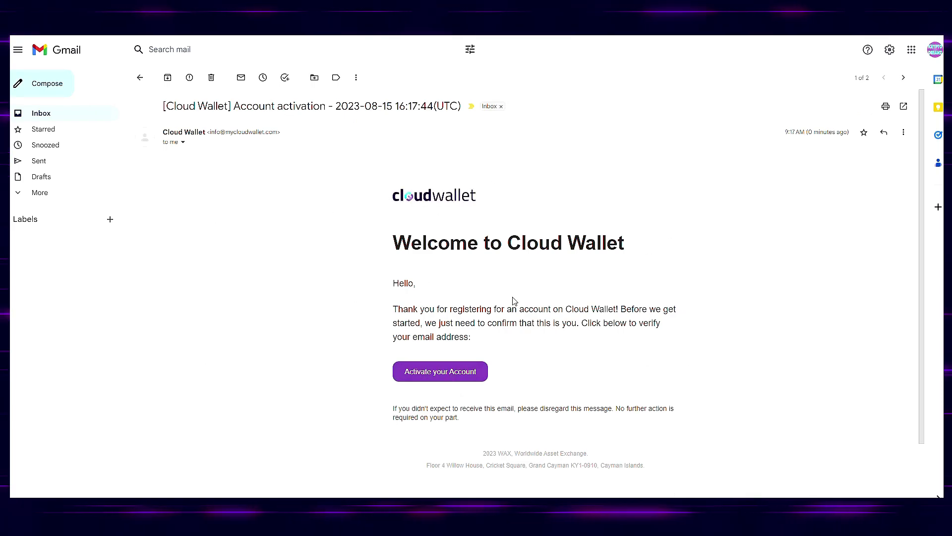
{"action": "left_click", "coordinate": [436, 376]}
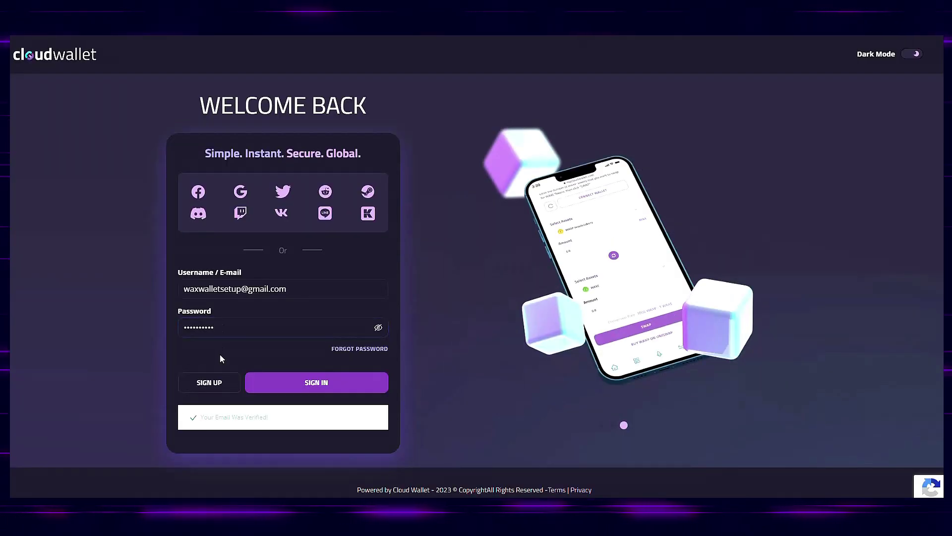
Step: Sign in, agreeing to the WAX Terms of Use and confirming age 18 or over
{"action": "left_click", "coordinate": [286, 380]}
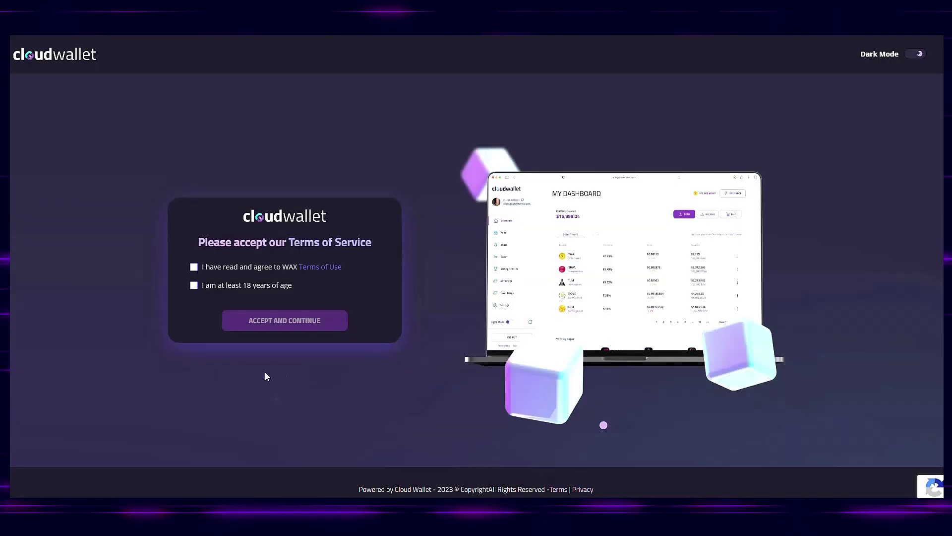
{"action": "left_click", "coordinate": [194, 268]}
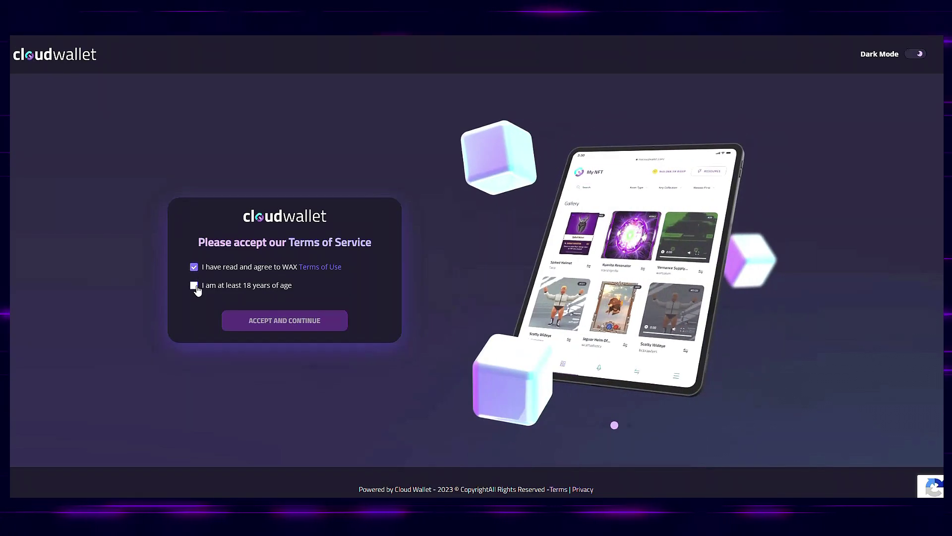
{"action": "left_click", "coordinate": [195, 286]}
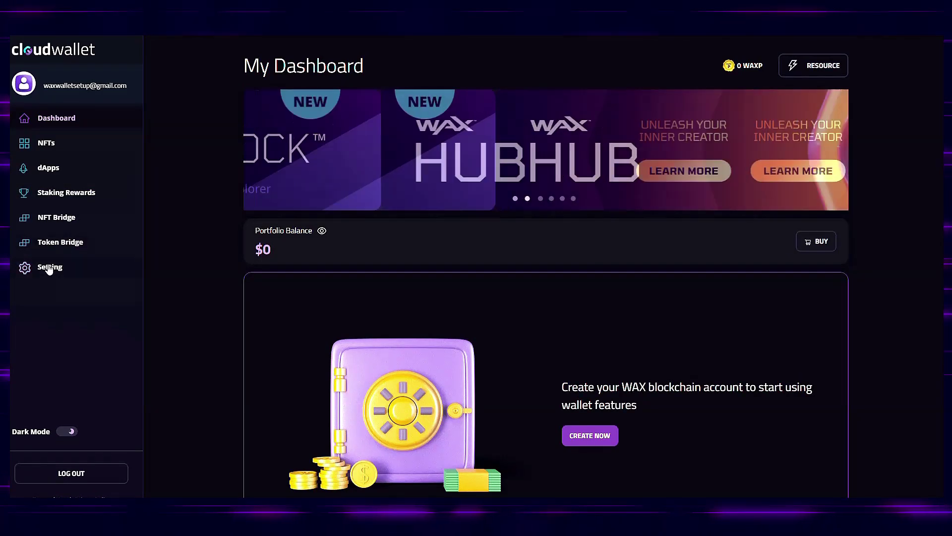
Step: Start creating the WAX blockchain account from the dashboard
{"action": "scroll", "coordinate": [582, 373], "scroll_direction": "down", "scroll_amount": 2}
{"action": "scroll", "coordinate": [576, 373], "scroll_direction": "down", "scroll_amount": 4}
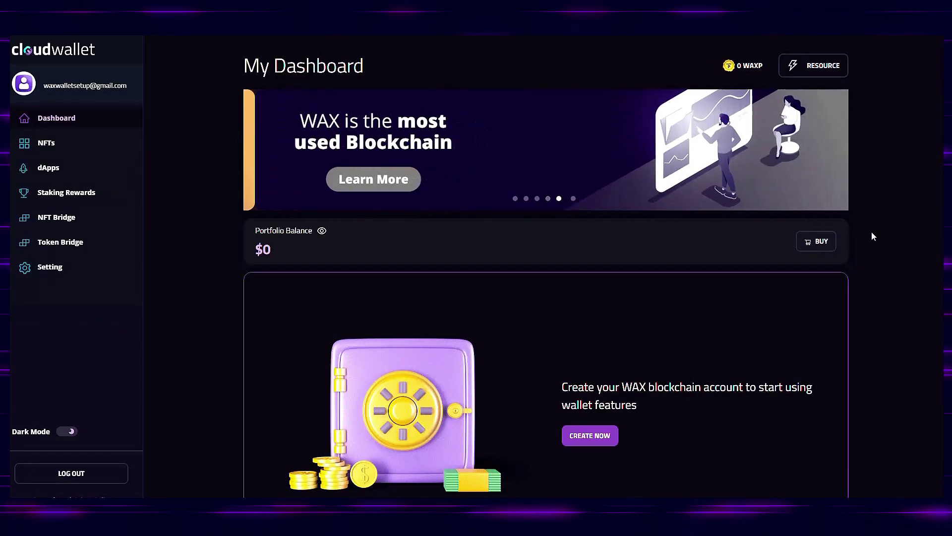
{"action": "left_click", "coordinate": [820, 243]}
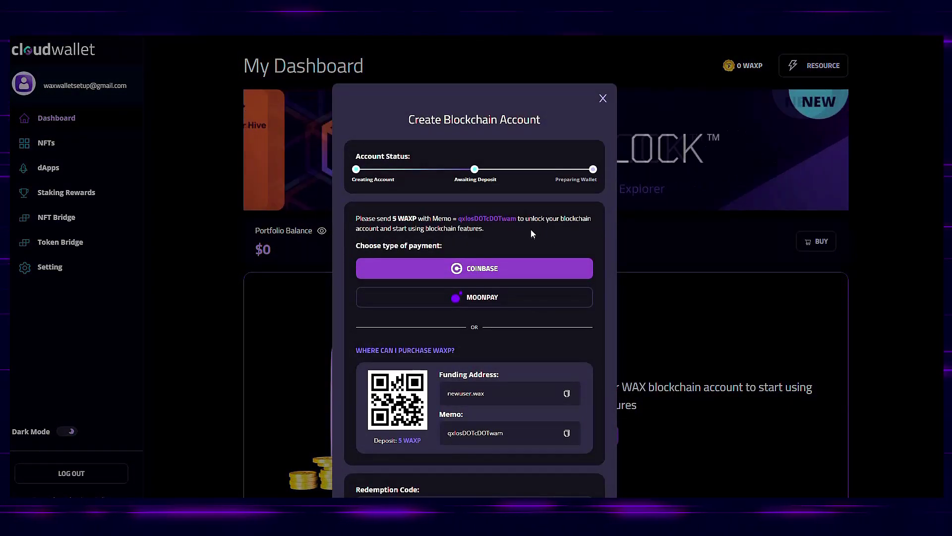
Step: Review the 5 WAXP deposit instructions, funding address, memo and Redemption Code field
{"action": "scroll", "coordinate": [532, 233], "scroll_direction": "down", "scroll_amount": 1}
{"action": "scroll", "coordinate": [530, 231], "scroll_direction": "down", "scroll_amount": 2}
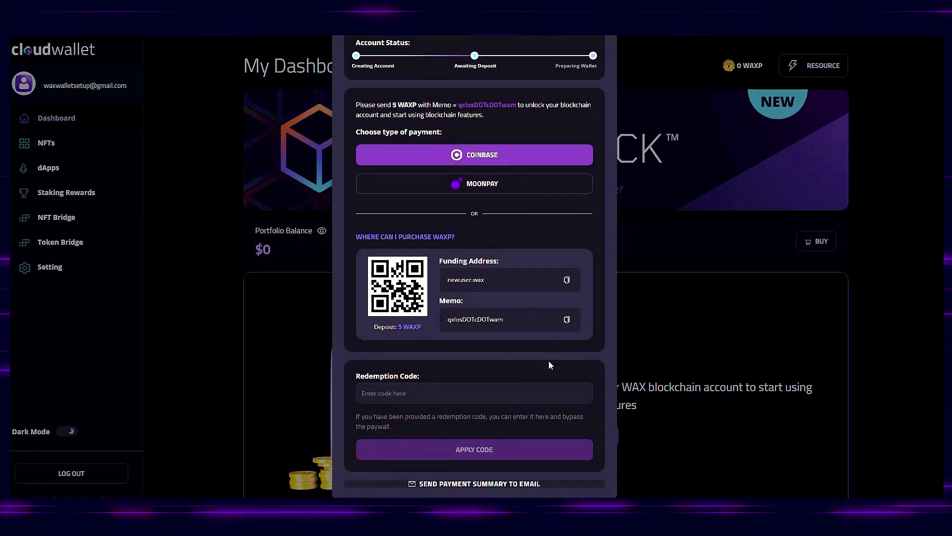
{"action": "scroll", "coordinate": [545, 361], "scroll_direction": "up", "scroll_amount": 3}
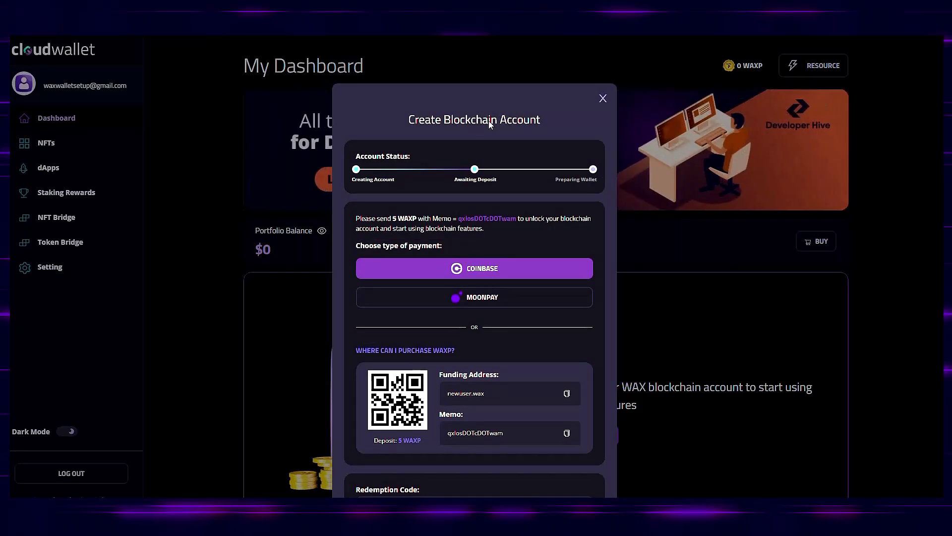
{"action": "scroll", "coordinate": [489, 121], "scroll_direction": "down", "scroll_amount": 2}
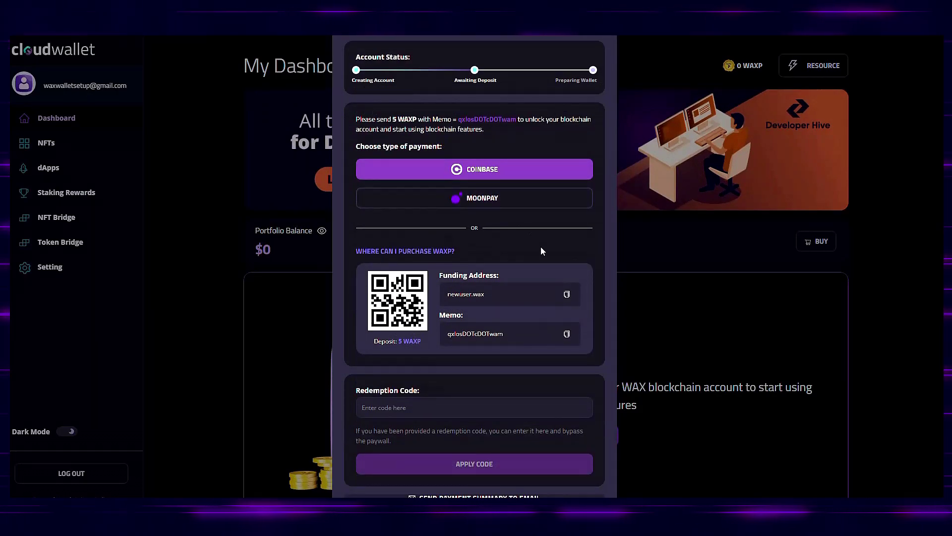
{"action": "scroll", "coordinate": [547, 231], "scroll_direction": "up", "scroll_amount": 2}
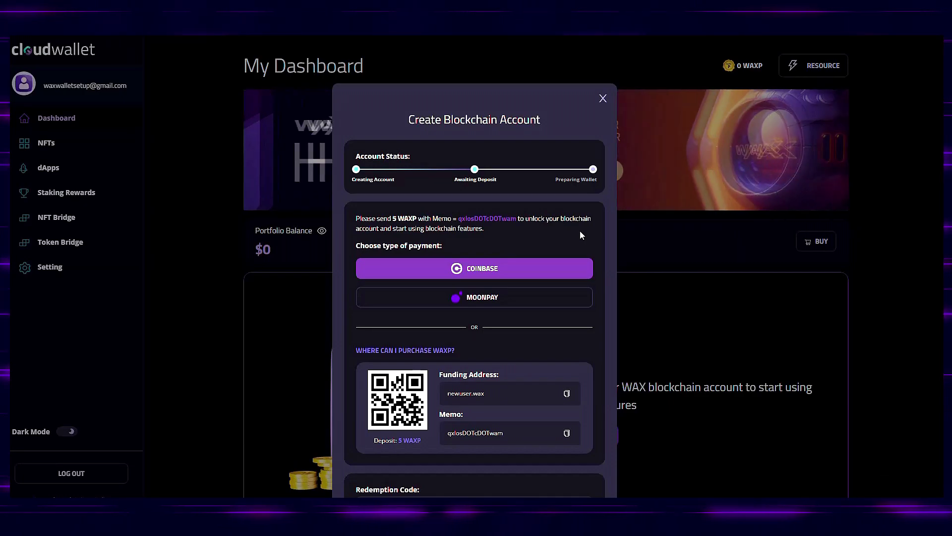
{"action": "scroll", "coordinate": [580, 236], "scroll_direction": "down", "scroll_amount": 2}
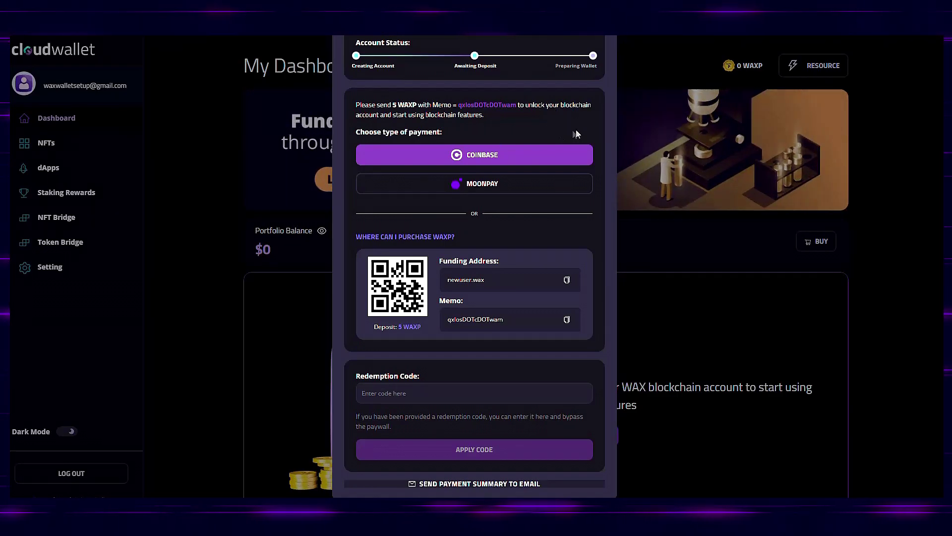
Step: Choose Coinbase as the payment type to pay the 5 WAXP account deposit
{"action": "left_click", "coordinate": [490, 158]}
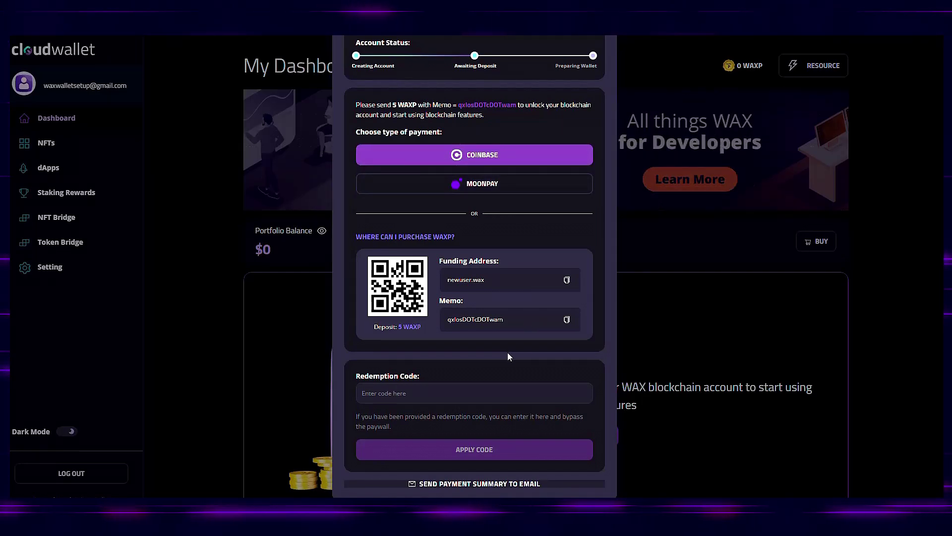
{"action": "left_click", "coordinate": [435, 390]}
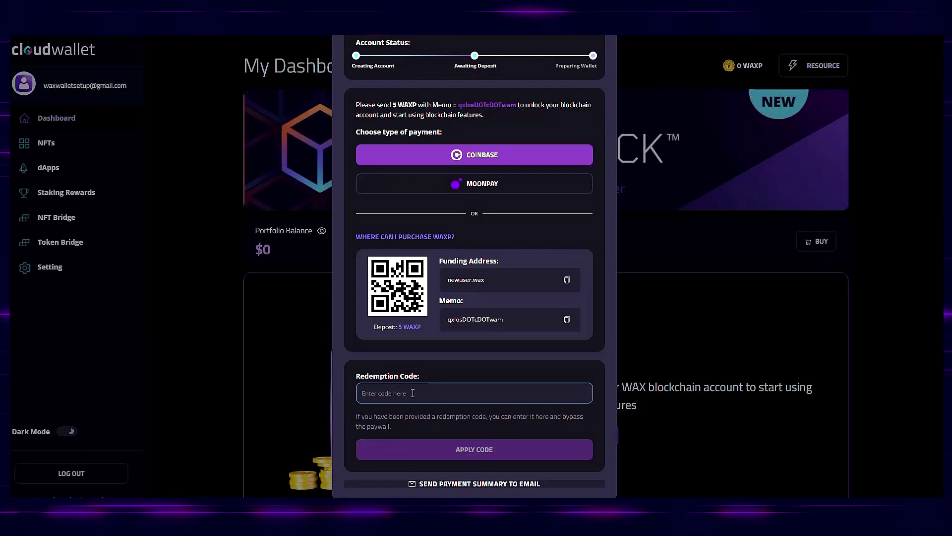
{"action": "scroll", "coordinate": [412, 393], "scroll_direction": "up", "scroll_amount": 3}
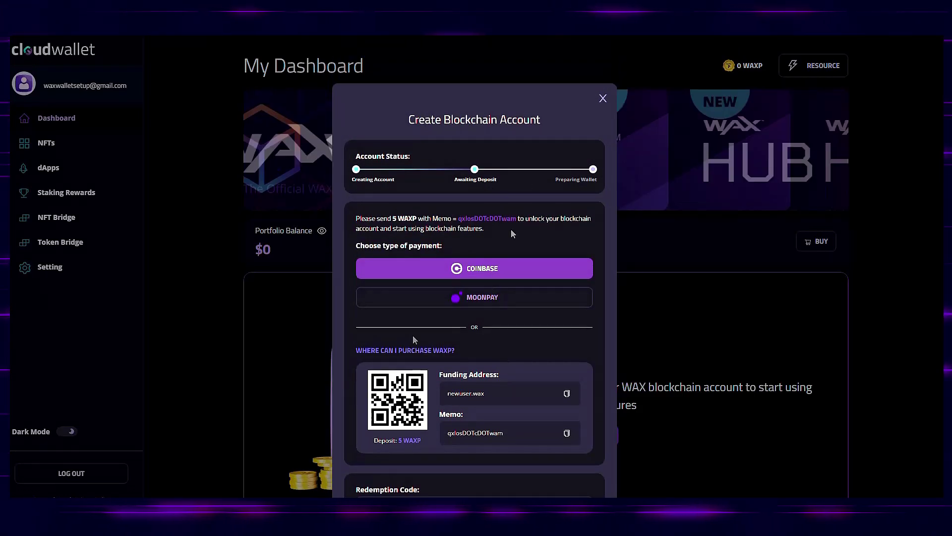
{"action": "left_click", "coordinate": [480, 269]}
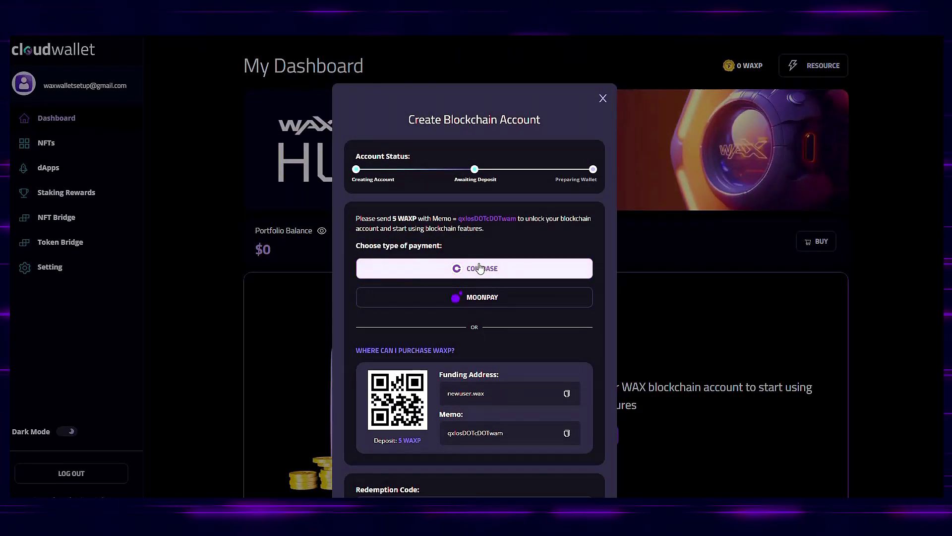
{"action": "scroll", "coordinate": [487, 282], "scroll_direction": "down", "scroll_amount": 2}
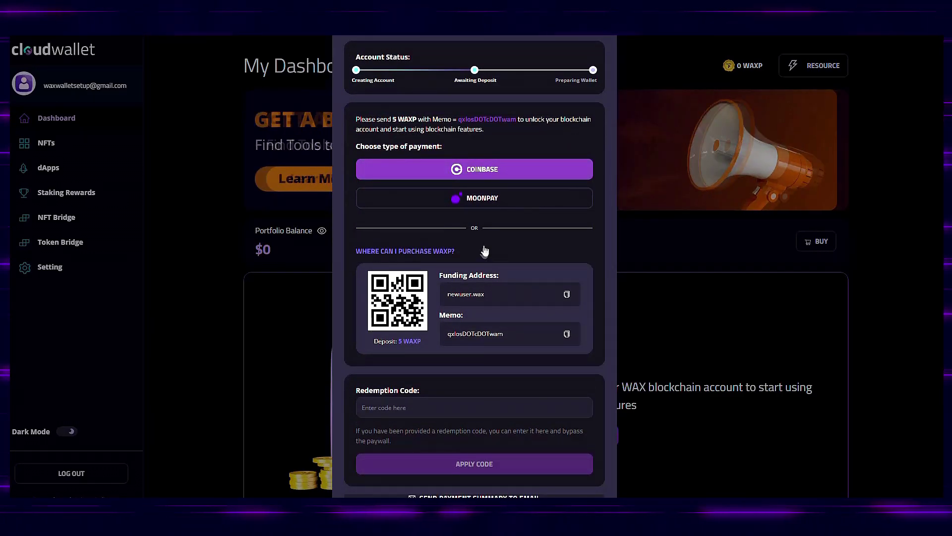
{"action": "scroll", "coordinate": [483, 250], "scroll_direction": "up", "scroll_amount": 2}
{"action": "left_click", "coordinate": [492, 271]}
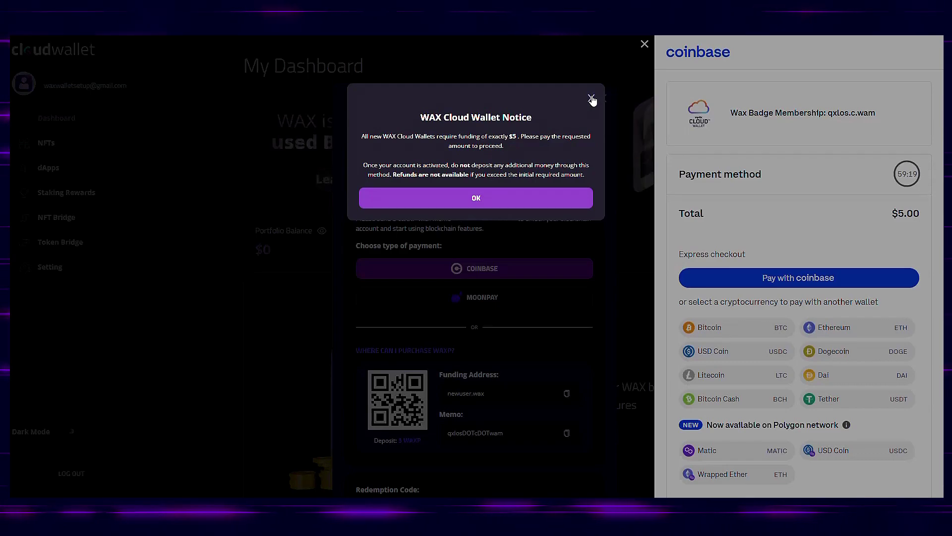
{"action": "left_click", "coordinate": [591, 99]}
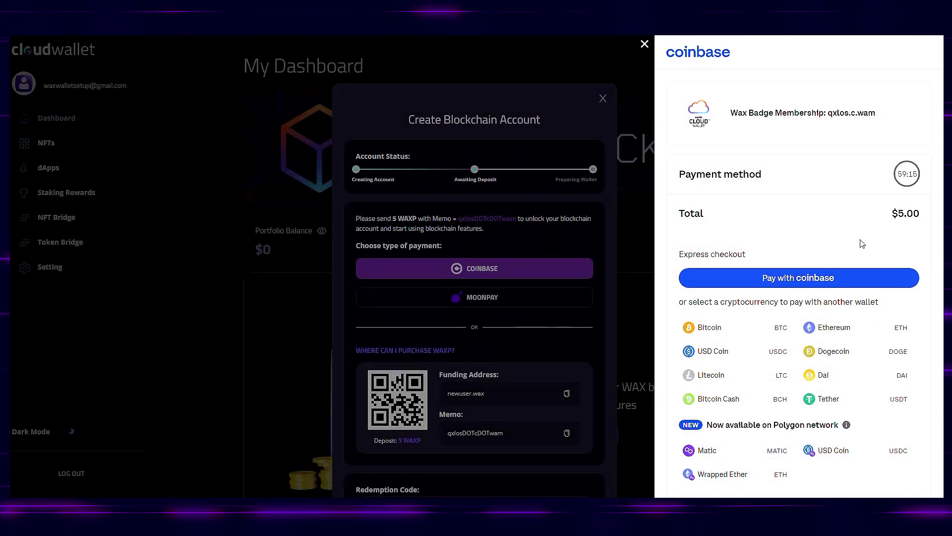
{"action": "left_click", "coordinate": [816, 278]}
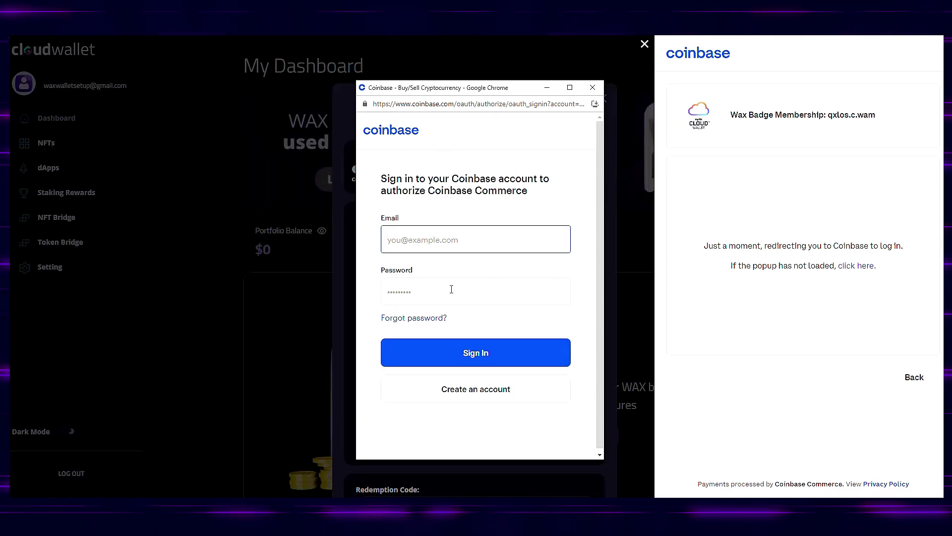
{"action": "left_click", "coordinate": [593, 88]}
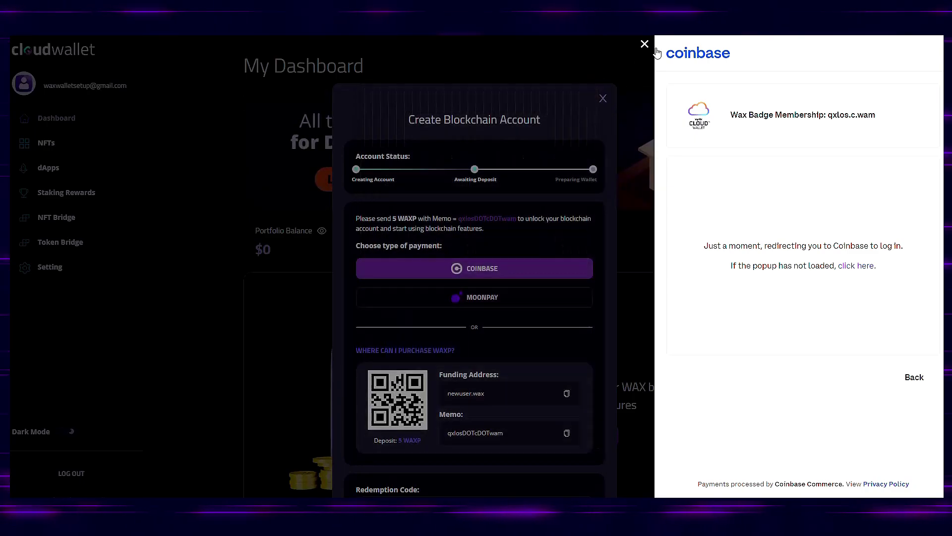
{"action": "left_click", "coordinate": [644, 46]}
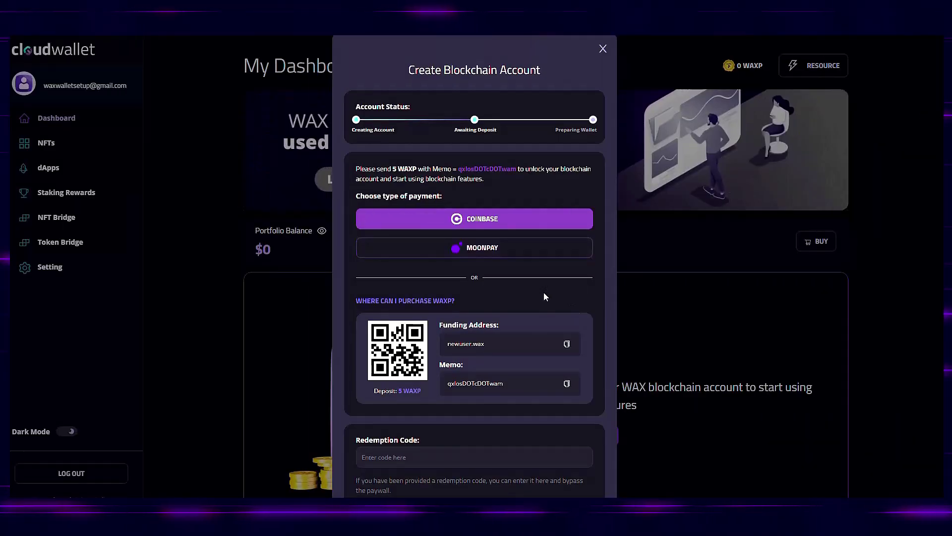
{"action": "scroll", "coordinate": [543, 290], "scroll_direction": "down", "scroll_amount": 2}
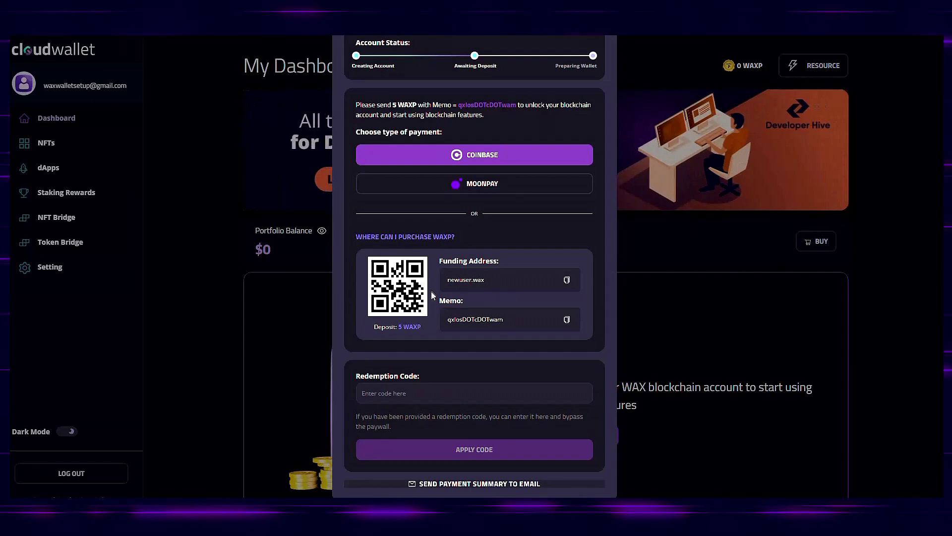
{"action": "left_click", "coordinate": [406, 239]}
{"action": "scroll", "coordinate": [420, 258], "scroll_direction": "down", "scroll_amount": 1}
{"action": "scroll", "coordinate": [420, 258], "scroll_direction": "down", "scroll_amount": 2}
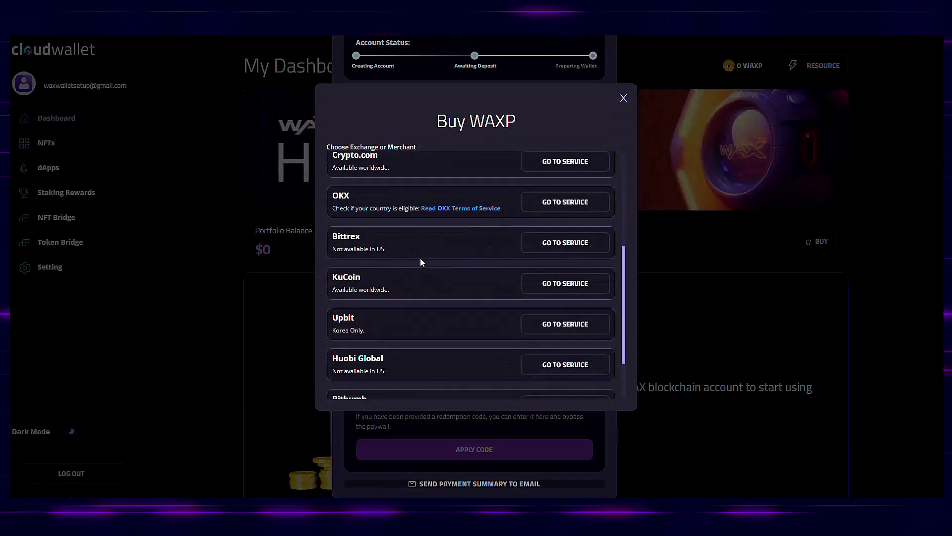
{"action": "scroll", "coordinate": [421, 258], "scroll_direction": "down", "scroll_amount": 2}
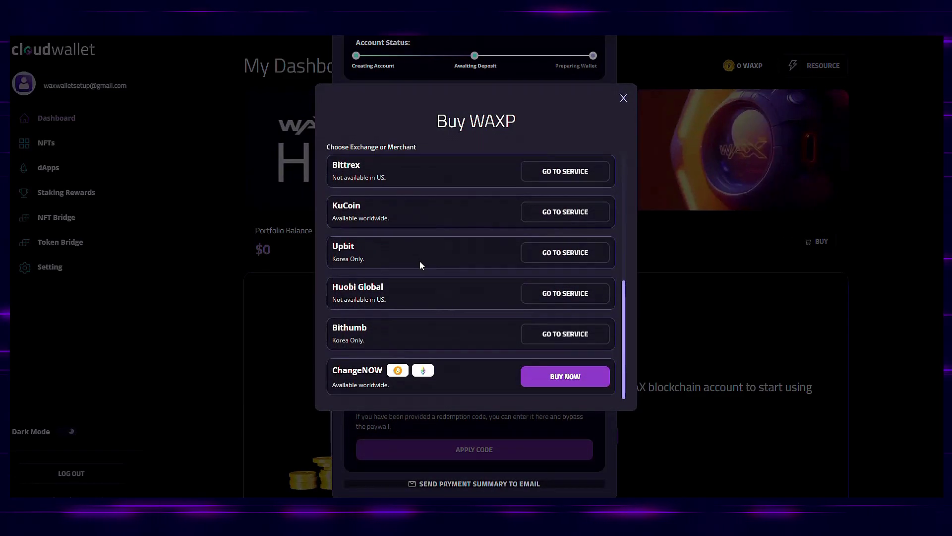
{"action": "left_click", "coordinate": [623, 98]}
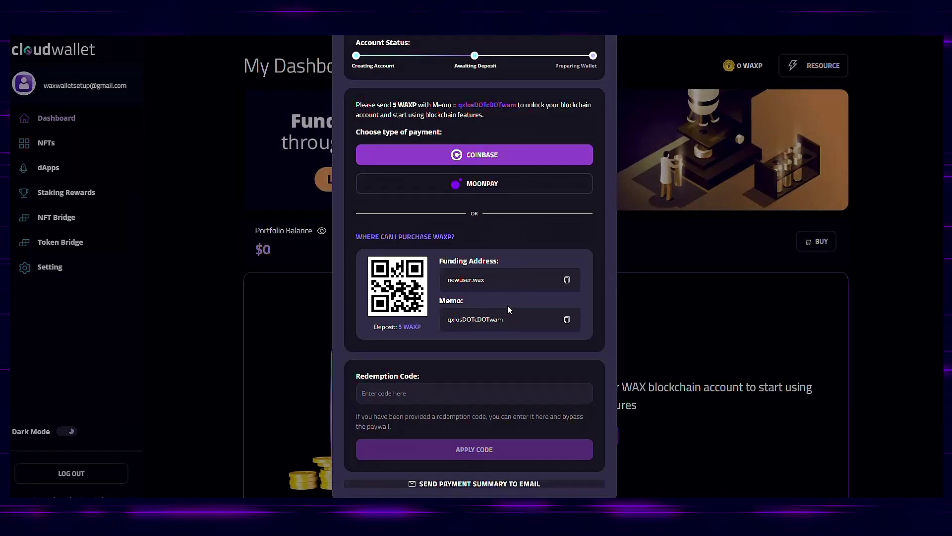
{"action": "left_click", "coordinate": [405, 239]}
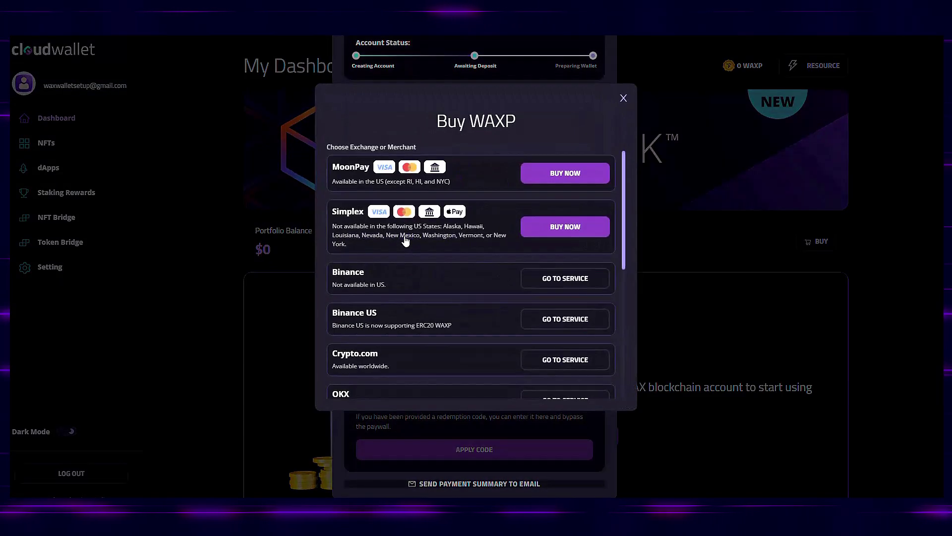
{"action": "scroll", "coordinate": [420, 258], "scroll_direction": "down", "scroll_amount": 5}
{"action": "scroll", "coordinate": [421, 259], "scroll_direction": "down", "scroll_amount": 2}
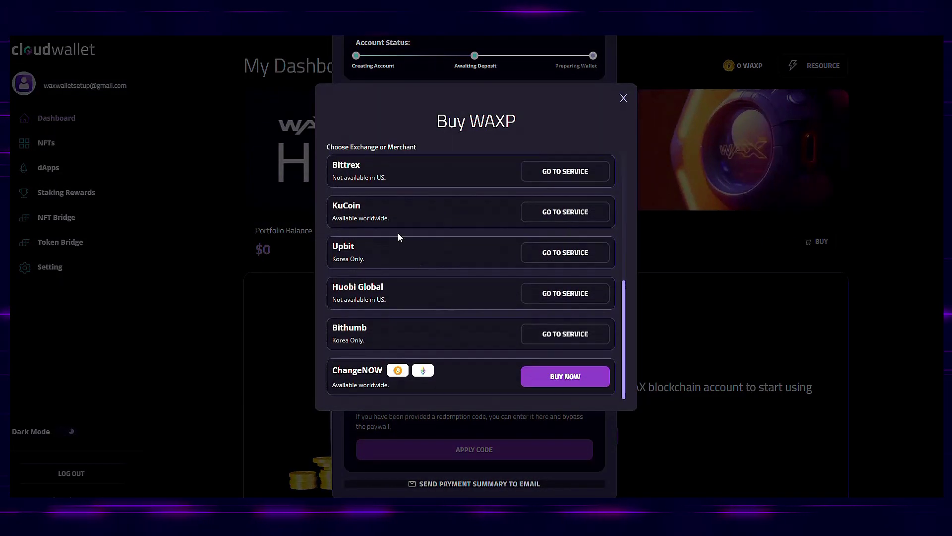
{"action": "left_click", "coordinate": [624, 97]}
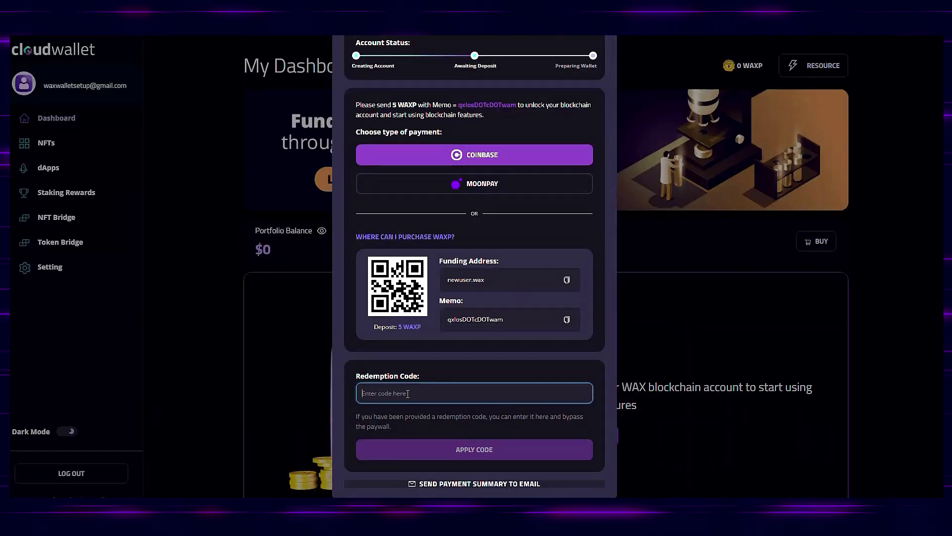
Step: Paste the redemption code into its field and apply it to activate the new account
{"action": "right_click", "coordinate": [408, 394]}
{"action": "left_click", "coordinate": [431, 315]}
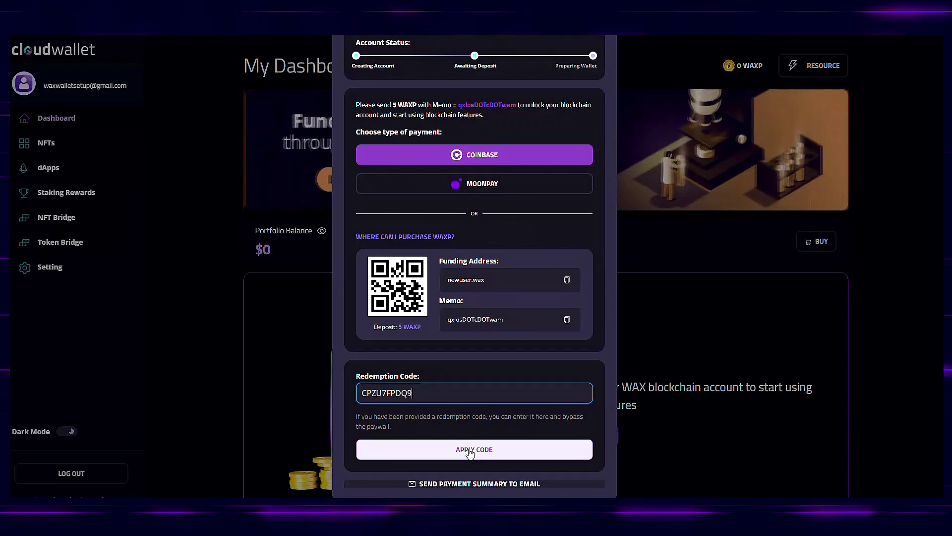
{"action": "left_click", "coordinate": [469, 453]}
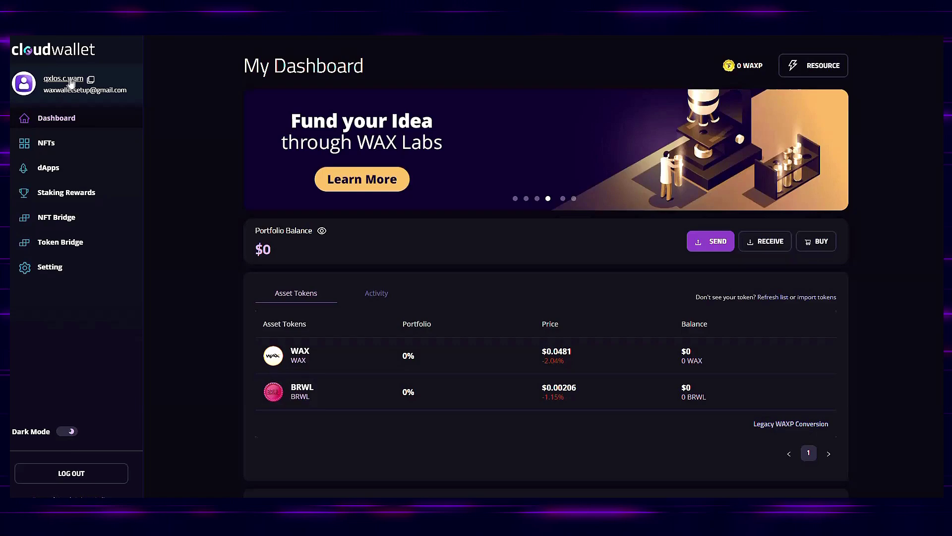
Step: Copy the wallet address, then review CPU, NET and RAM resources and close the overview
{"action": "left_click", "coordinate": [55, 82]}
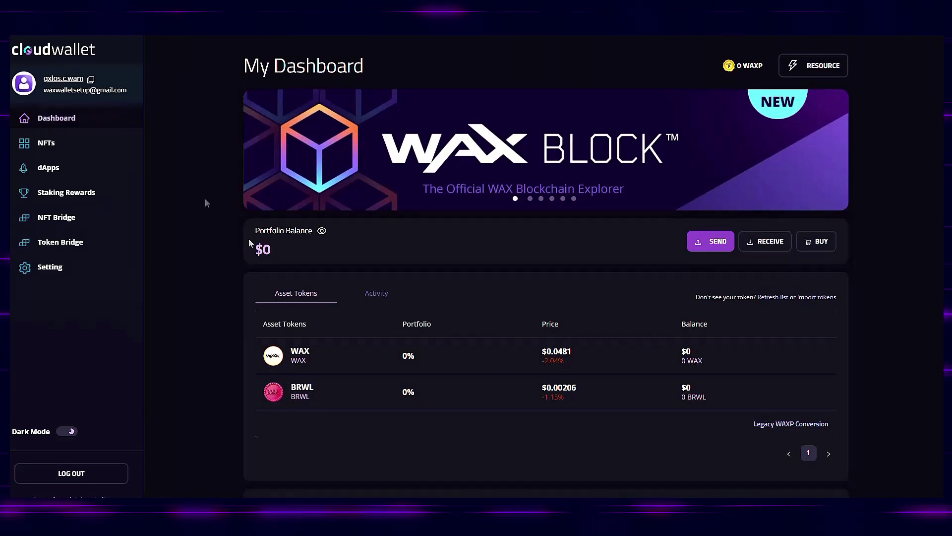
{"action": "left_click", "coordinate": [826, 72]}
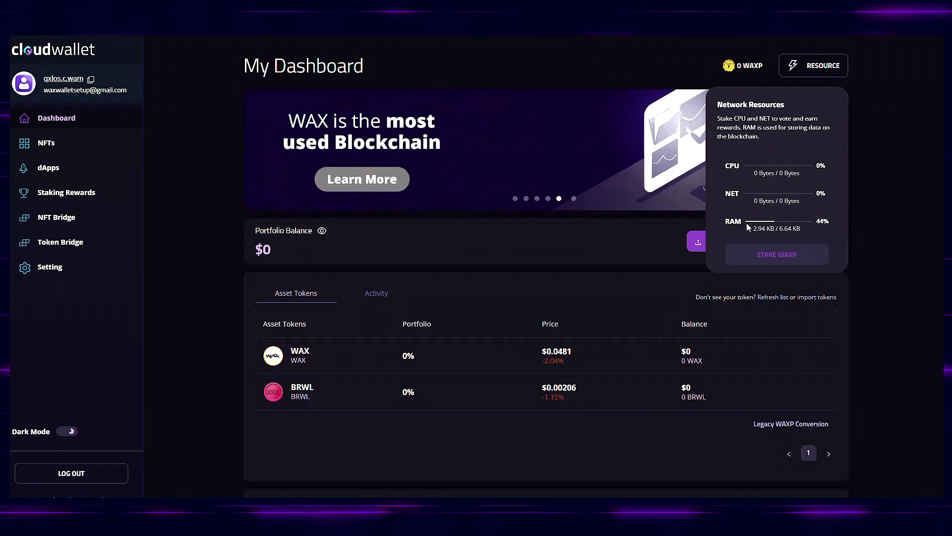
{"action": "left_click", "coordinate": [890, 370]}
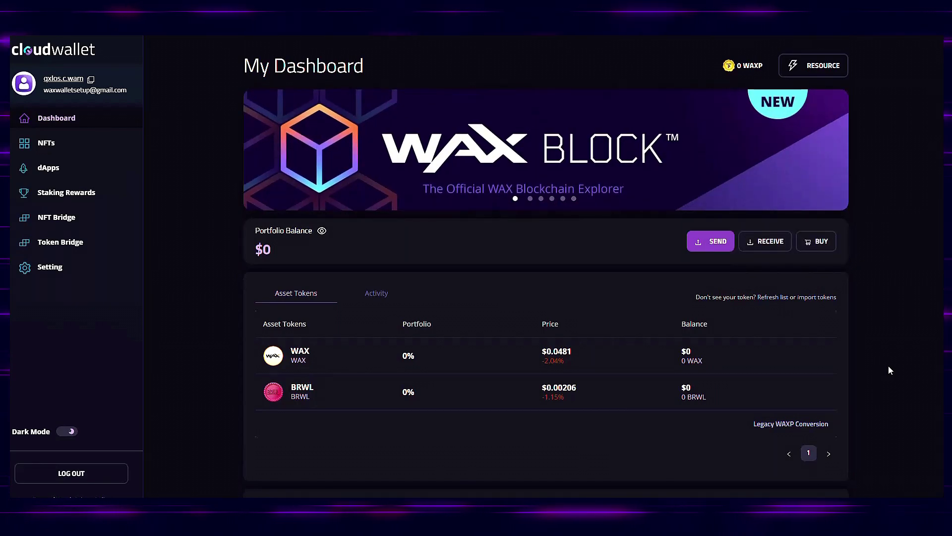
{"action": "scroll", "coordinate": [862, 288], "scroll_direction": "down", "scroll_amount": 4}
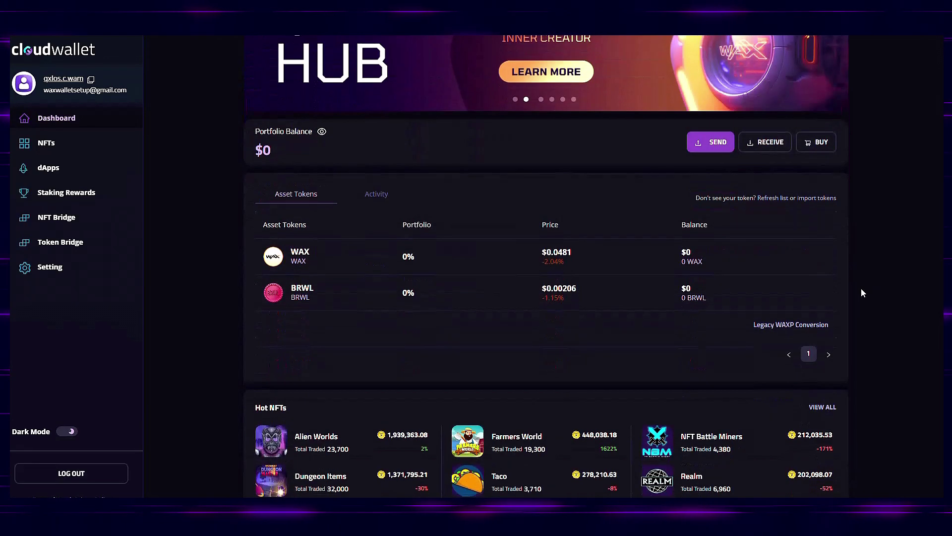
{"action": "scroll", "coordinate": [861, 287], "scroll_direction": "down", "scroll_amount": 3}
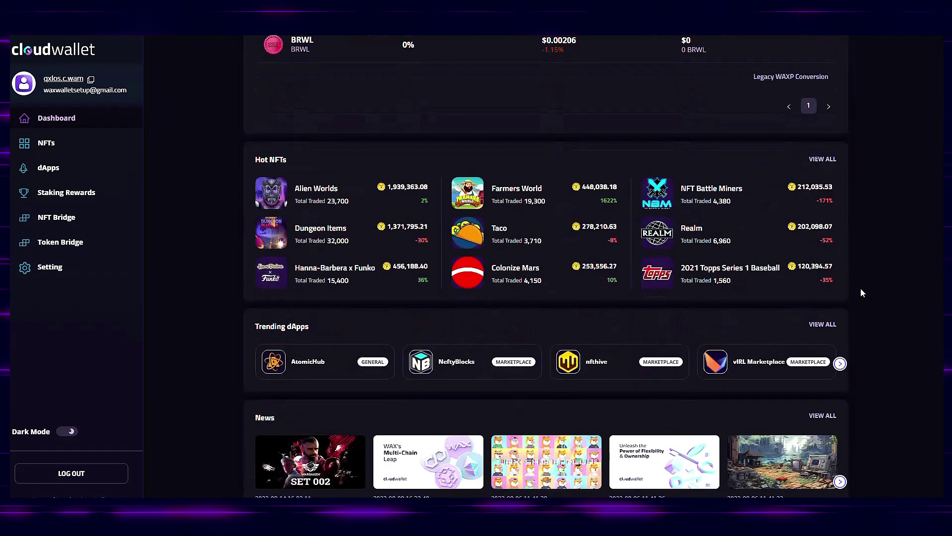
{"action": "scroll", "coordinate": [861, 288], "scroll_direction": "down", "scroll_amount": 1}
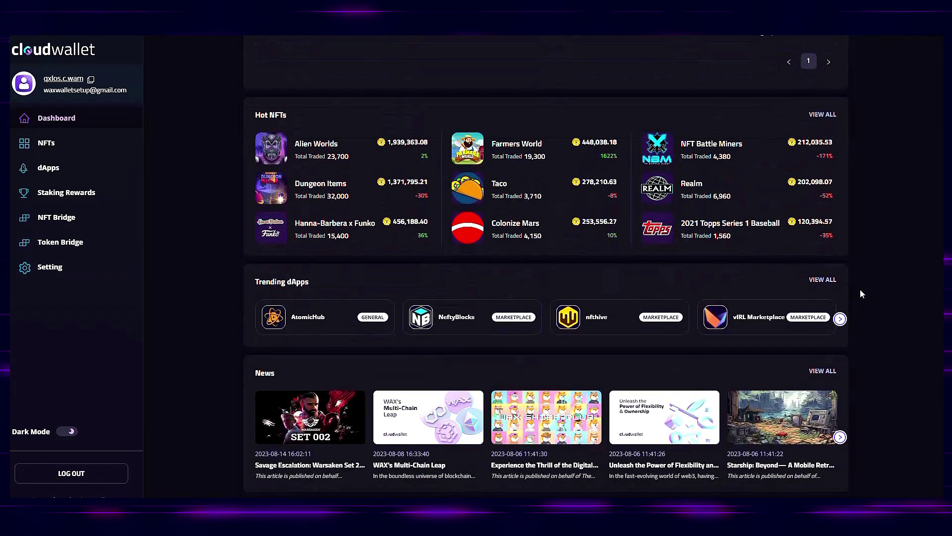
{"action": "scroll", "coordinate": [861, 289], "scroll_direction": "up", "scroll_amount": 8}
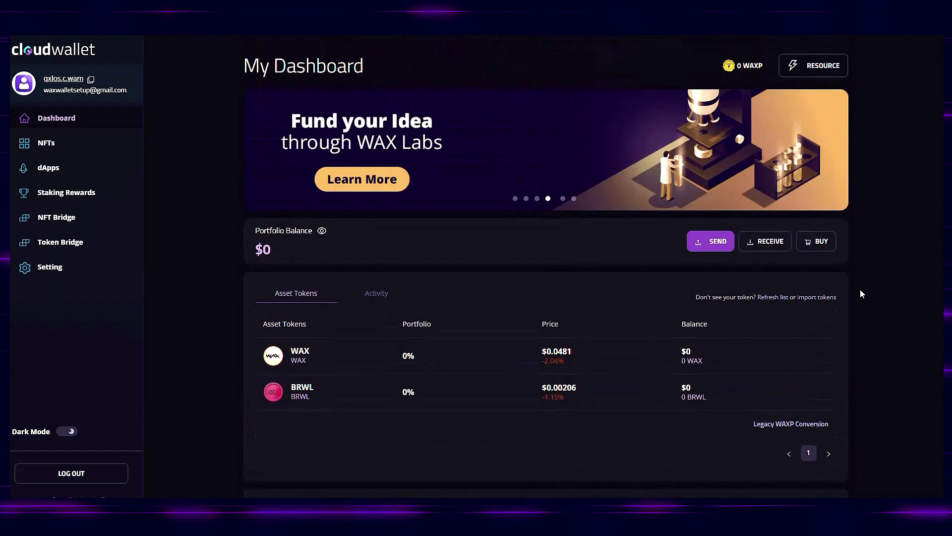